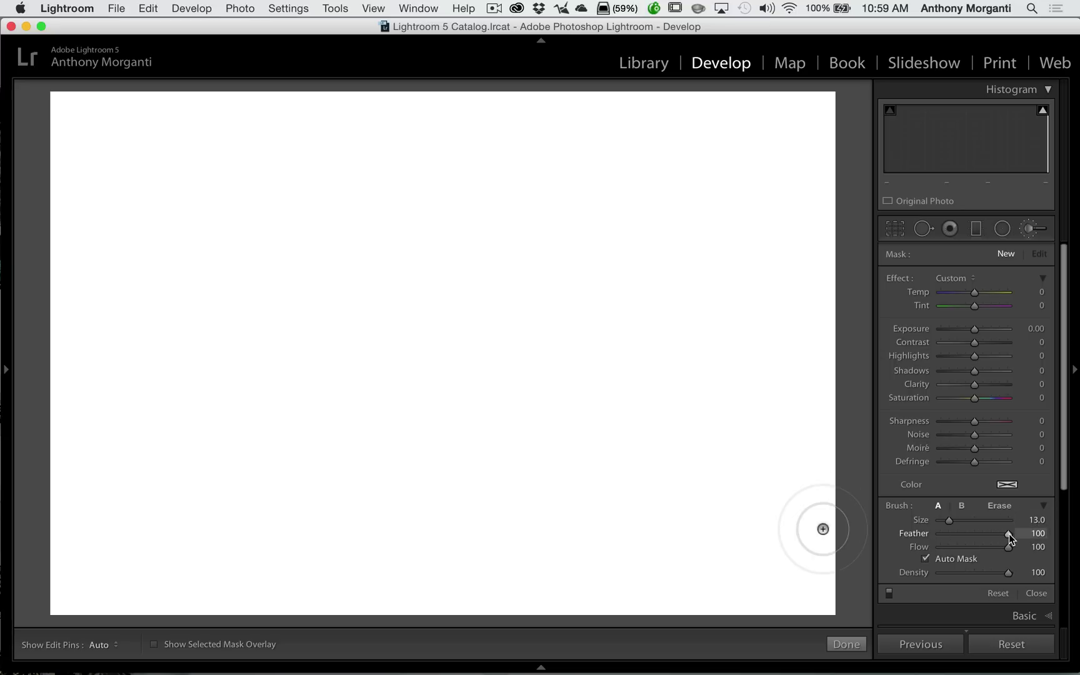
Step: Set a size 29 brush with feather 0 and exposure −4.00, then paint a dark band across the top
drag(1010, 535, 938, 535)
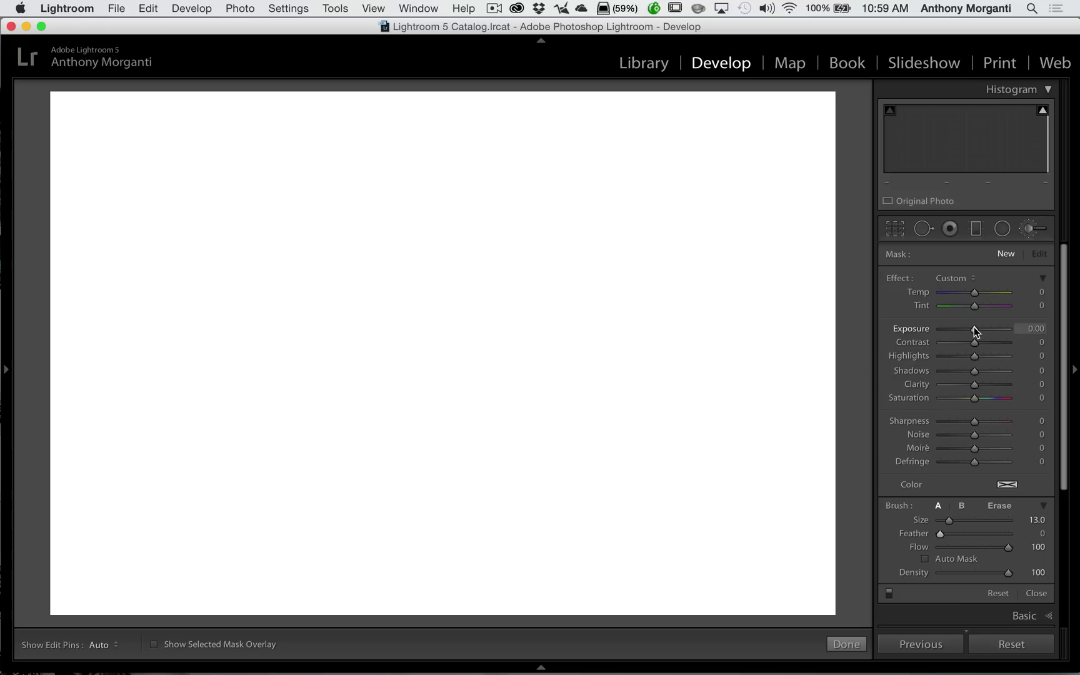
drag(976, 331, 938, 332)
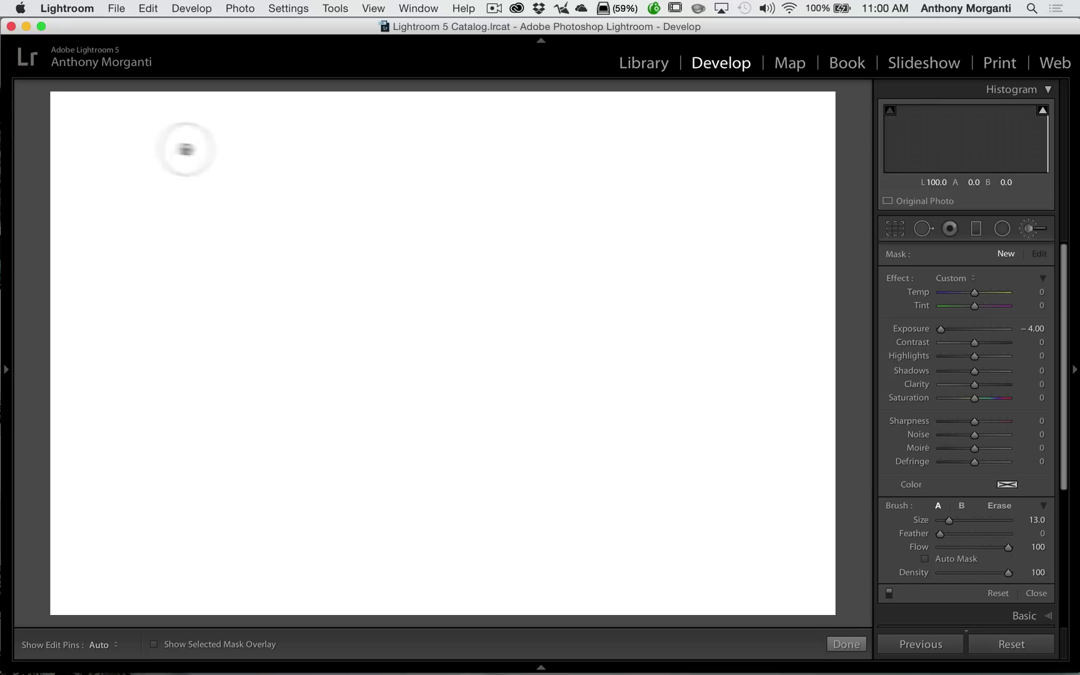
scroll(105, 124, up, 5)
scroll(106, 125, up, 1)
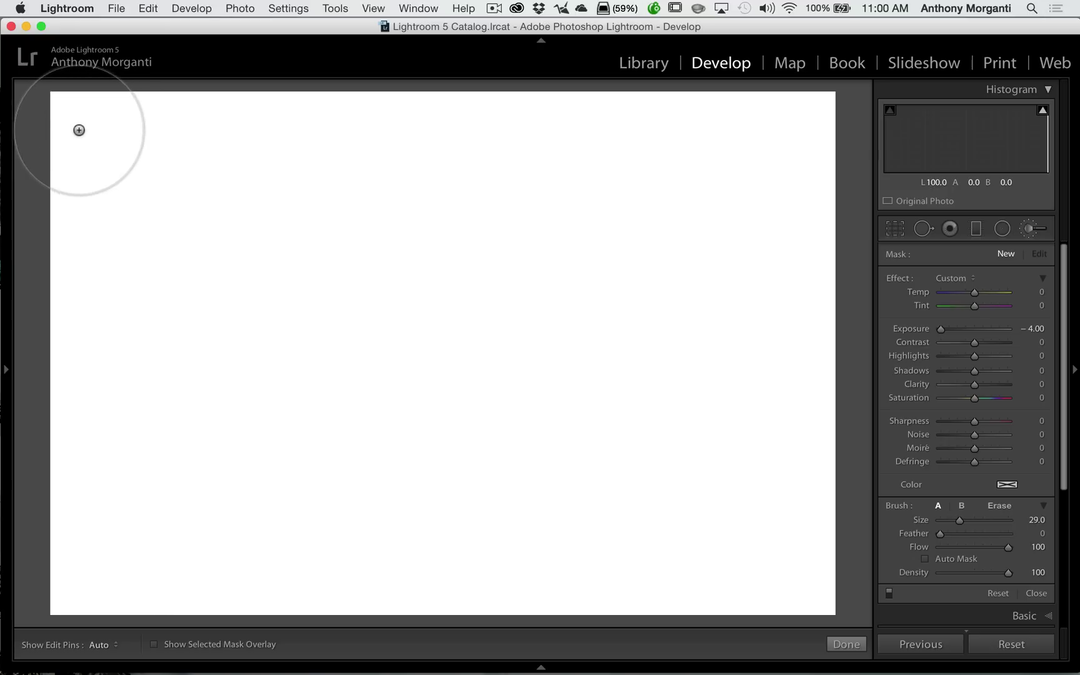
drag(73, 137, 962, 136)
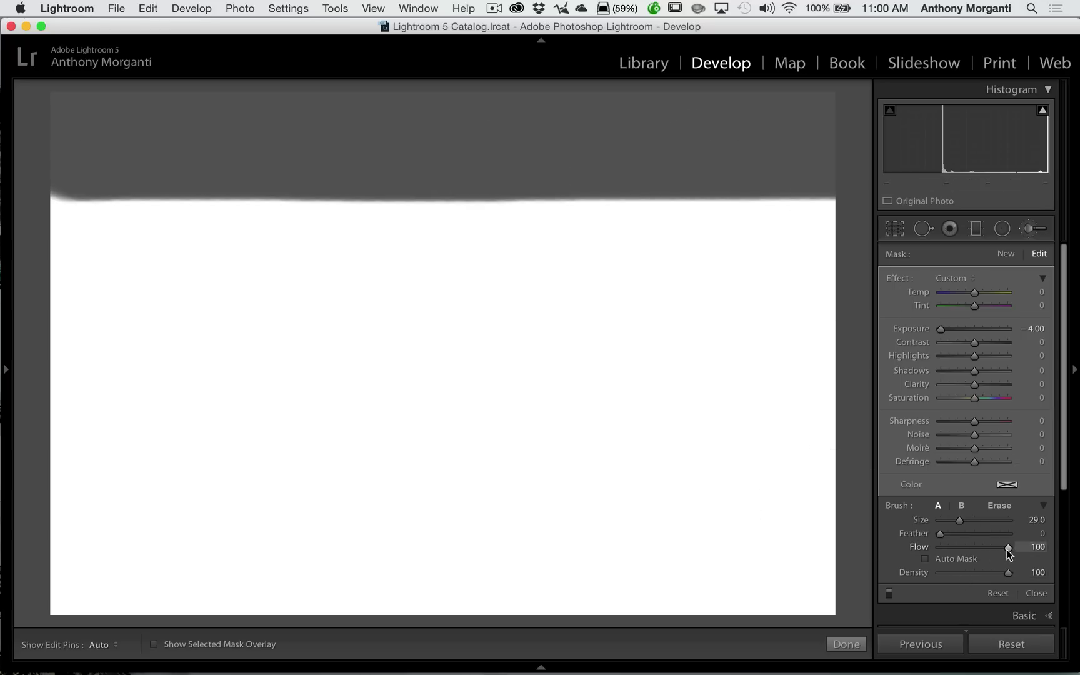
Step: Set brush flow to 25 and size 14, and paint a faint stroke on the left below the band
drag(1010, 549, 958, 550)
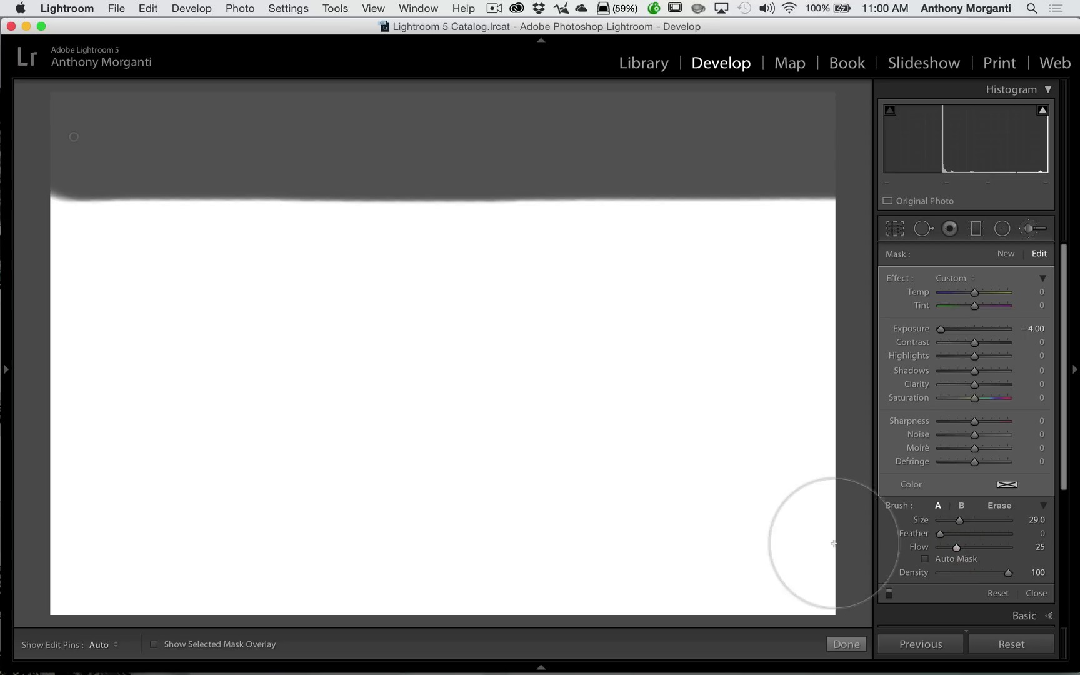
scroll(340, 439, down, 8)
scroll(337, 435, up, 5)
scroll(339, 434, down, 2)
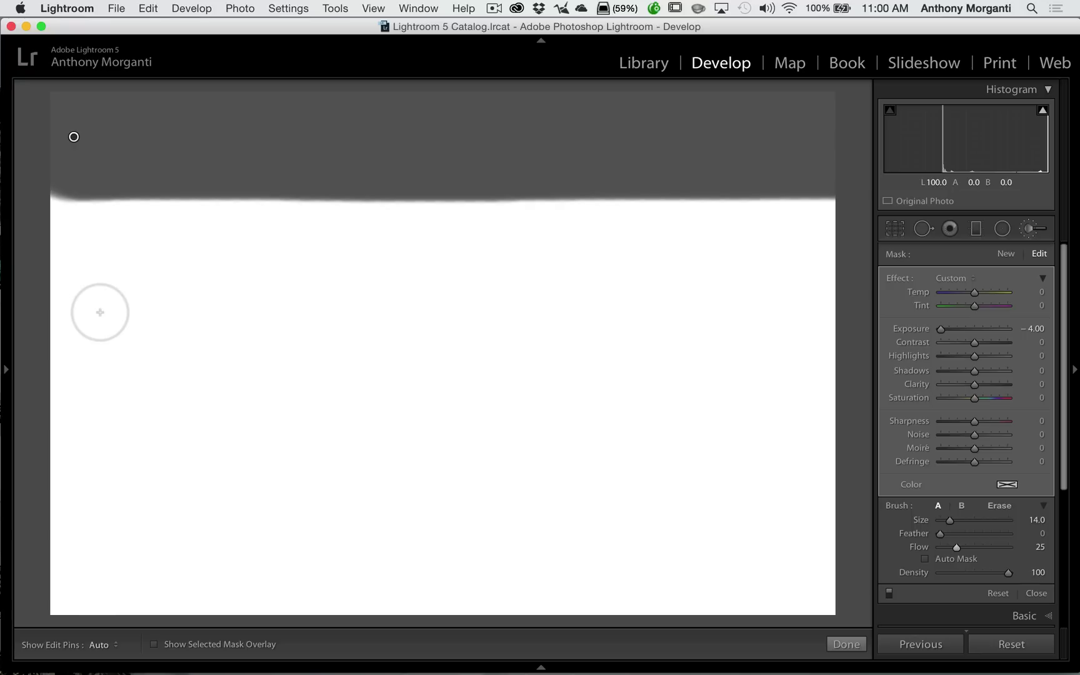
drag(100, 312, 290, 314)
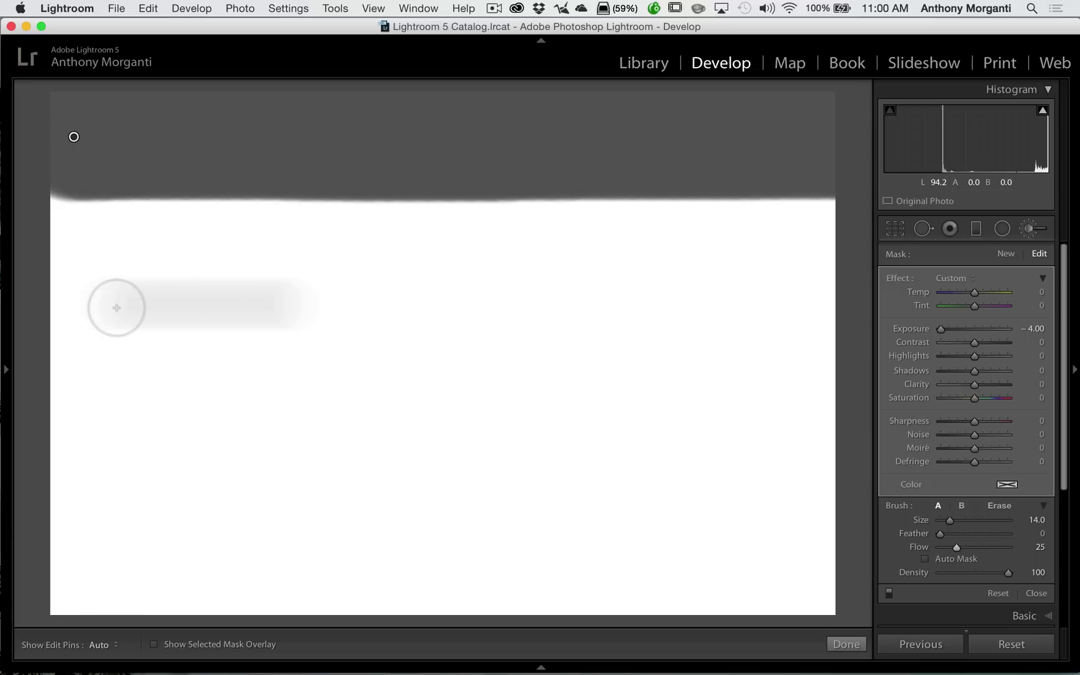
Step: Build the left stroke up to dark grey with repeated passes, toggling the edit pins
mouse_move(116, 308)
mouse_down()
mouse_move(275, 312)
mouse_move(172, 311)
mouse_move(277, 308)
mouse_up()
key(h)
key(h)
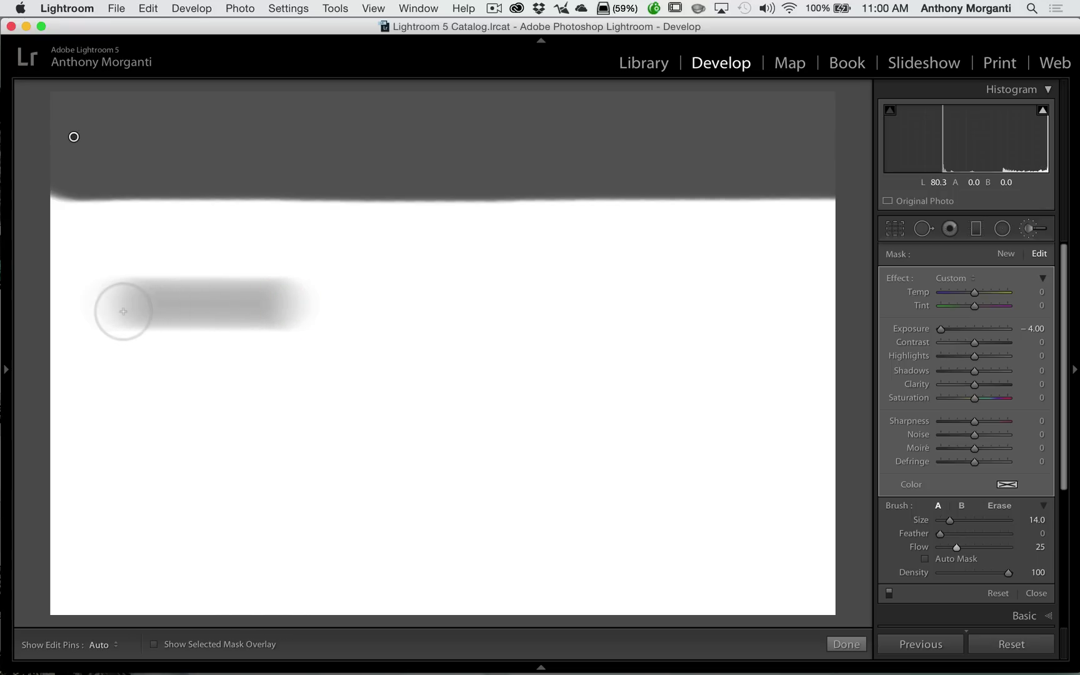
key(h)
mouse_move(125, 311)
mouse_down()
mouse_move(281, 309)
mouse_move(157, 314)
mouse_move(198, 311)
mouse_move(133, 305)
mouse_up()
key(h)
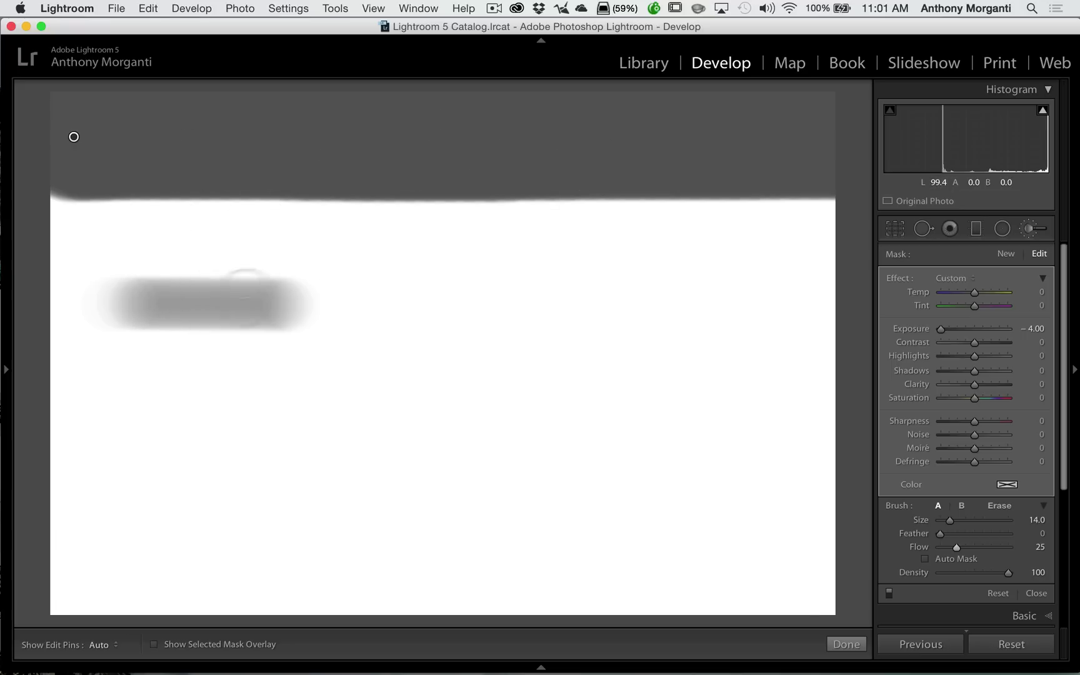
mouse_move(133, 313)
mouse_down()
mouse_move(270, 310)
mouse_move(125, 312)
mouse_move(270, 309)
mouse_move(115, 312)
mouse_move(272, 312)
mouse_up()
key(h)
key(h)
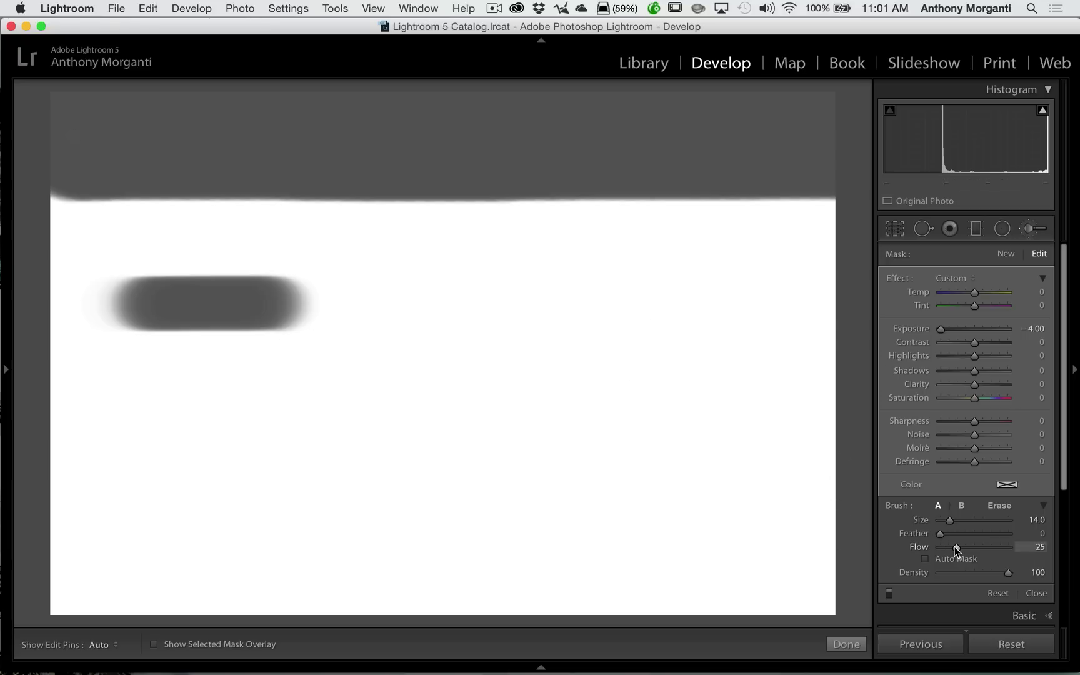
Step: Raise brush flow to 75 and paint a stroke below the first one
drag(956, 546, 991, 549)
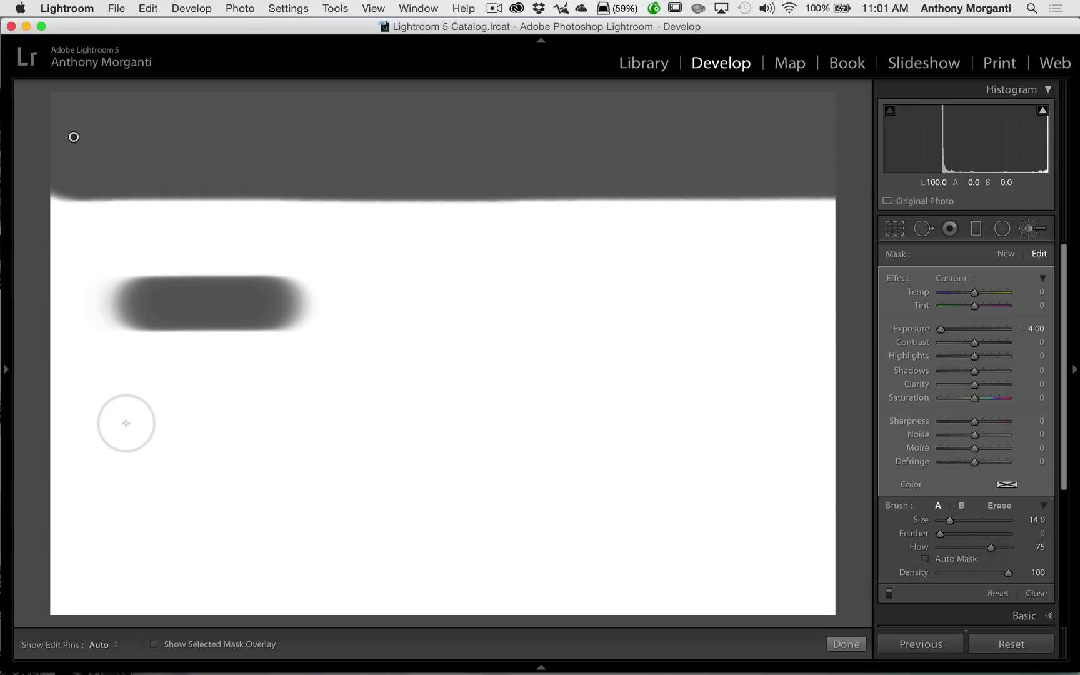
key(h)
click(148, 414)
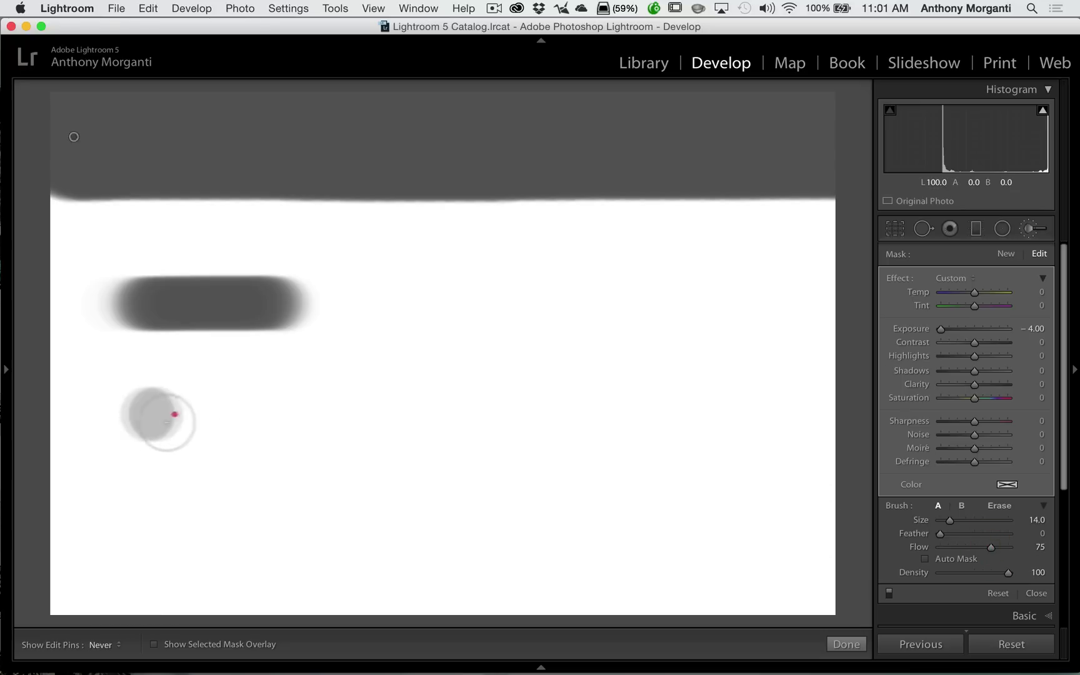
drag(175, 421, 303, 416)
key(h)
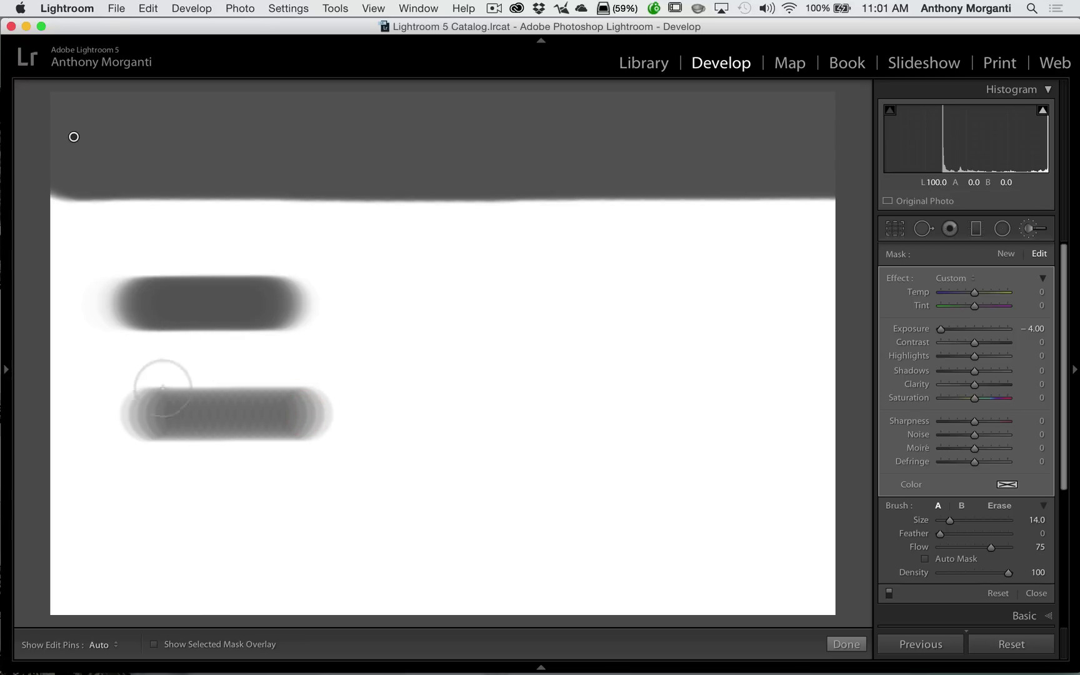
Step: Brush over the lower stroke again until it is evenly dark grey
key(h)
click(148, 415)
mouse_move(200, 420)
mouse_down()
mouse_move(309, 422)
mouse_move(132, 422)
mouse_up()
key(h)
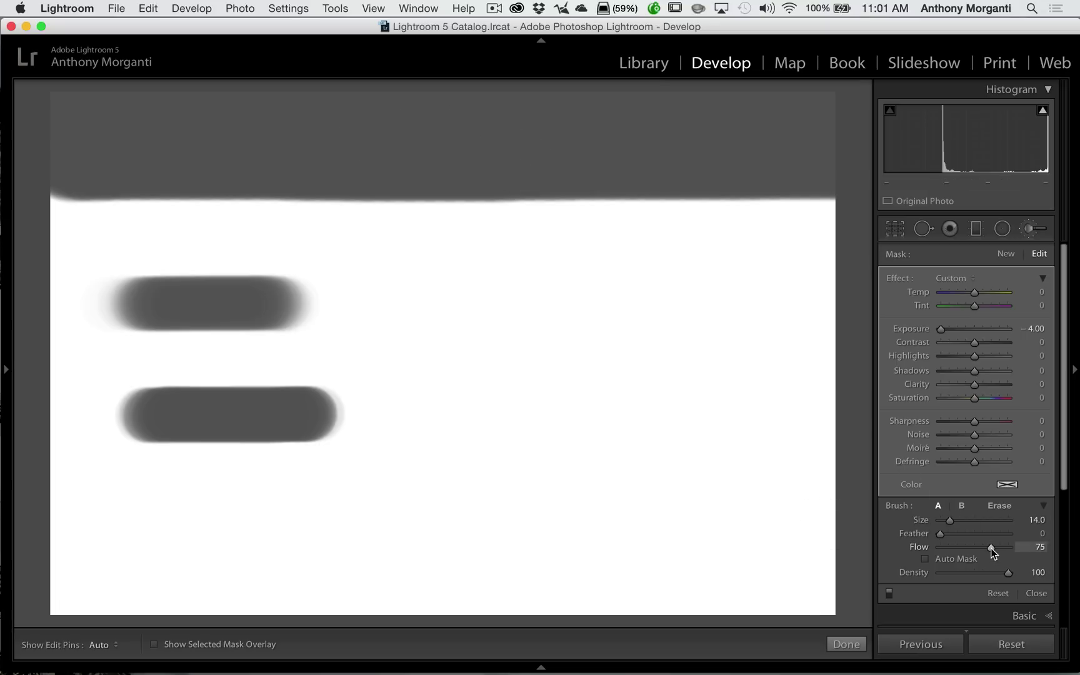
Step: Set the brush to flow 100, density 50 and size 29
drag(991, 549, 1020, 552)
drag(1009, 573, 974, 574)
scroll(326, 573, up, 5)
scroll(328, 570, down, 4)
scroll(331, 565, up, 2)
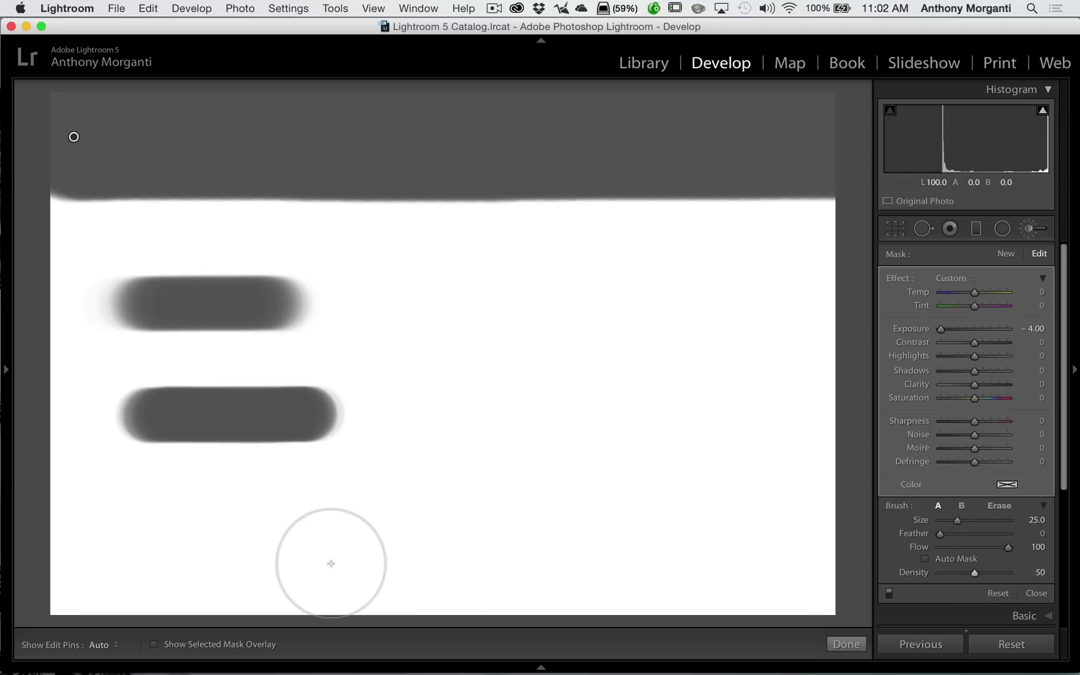
scroll(330, 563, up, 3)
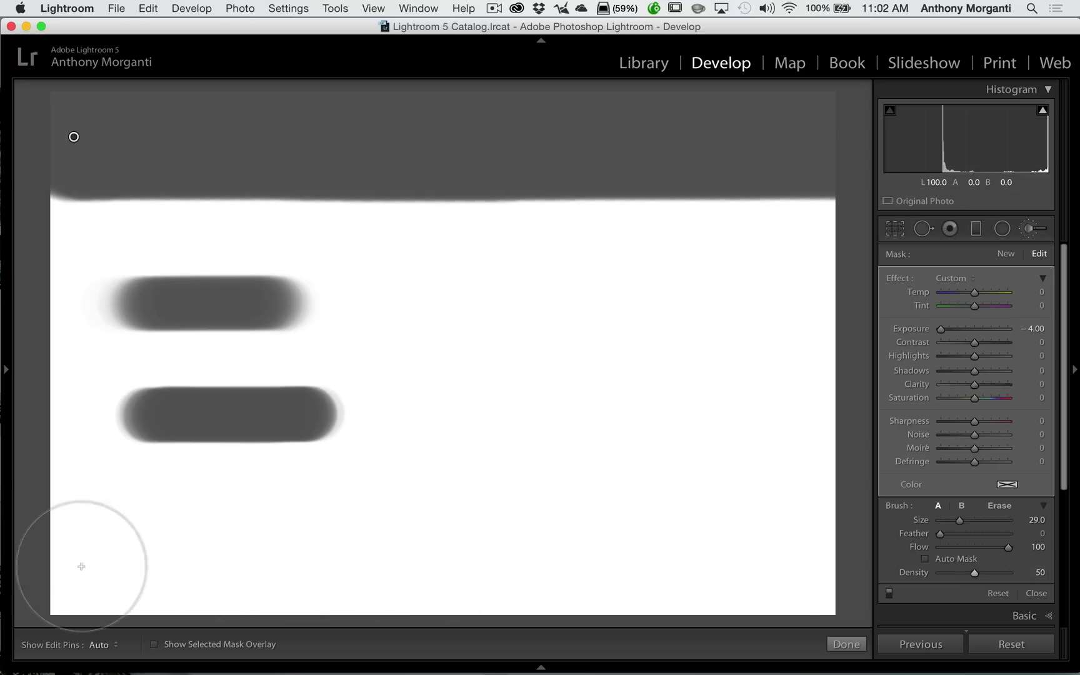
Step: Paint a grey band across the image bottom, going over it twice to test density
key(h)
drag(56, 569, 690, 572)
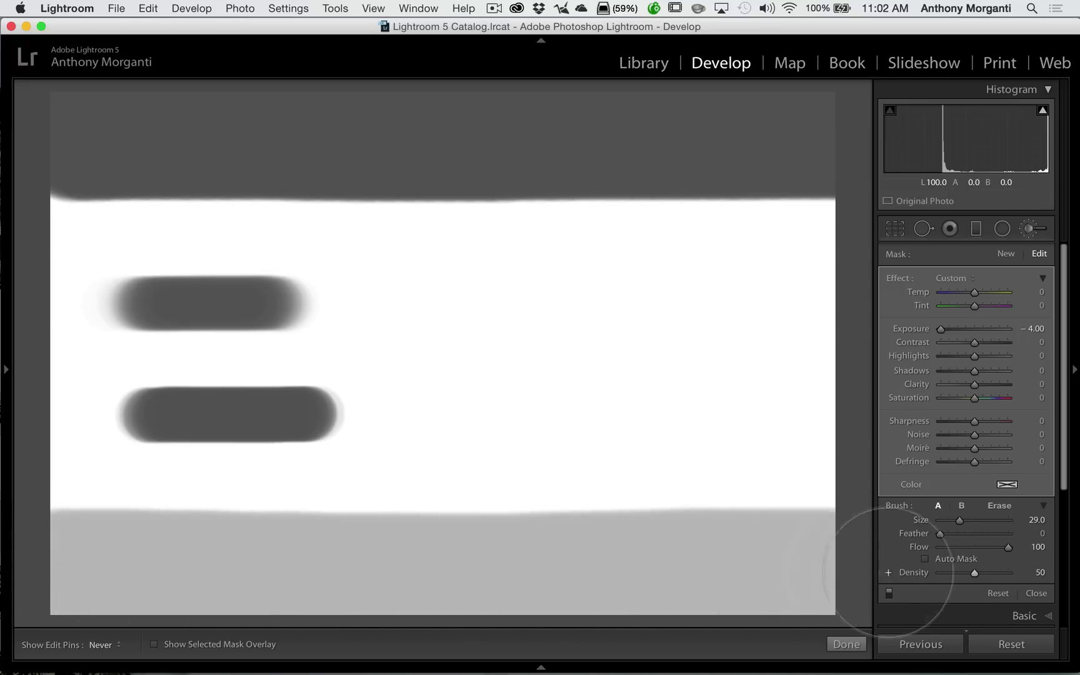
key(h)
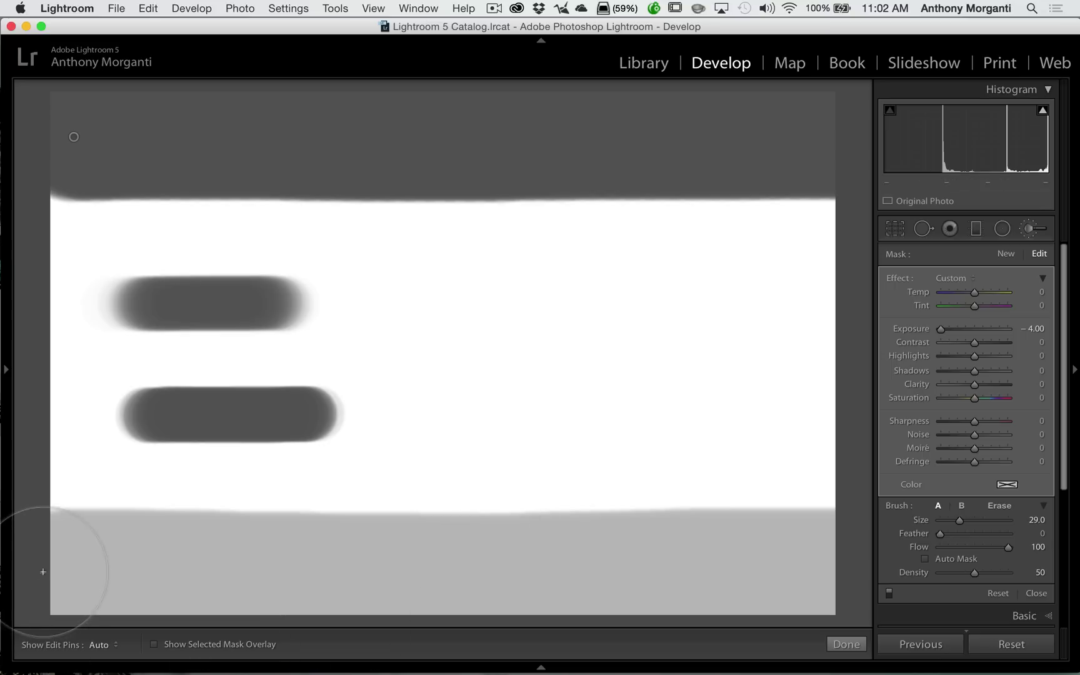
key(h)
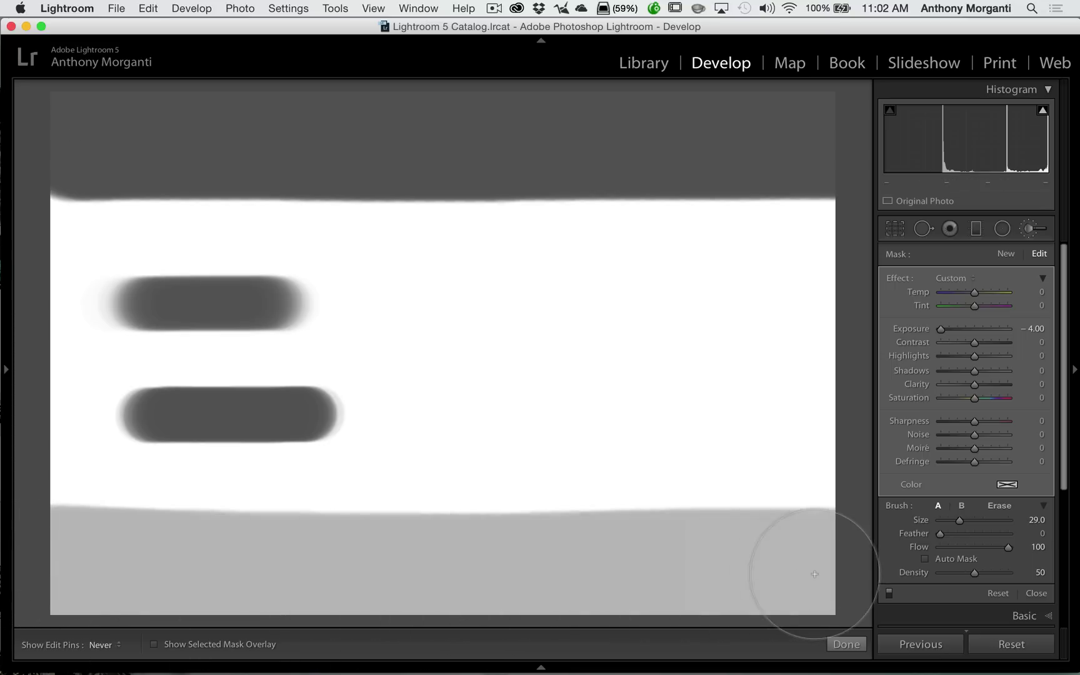
mouse_move(815, 574)
mouse_down()
mouse_move(174, 566)
mouse_move(832, 566)
mouse_move(10, 578)
mouse_move(822, 579)
mouse_move(94, 597)
mouse_move(557, 602)
mouse_up()
key(h)
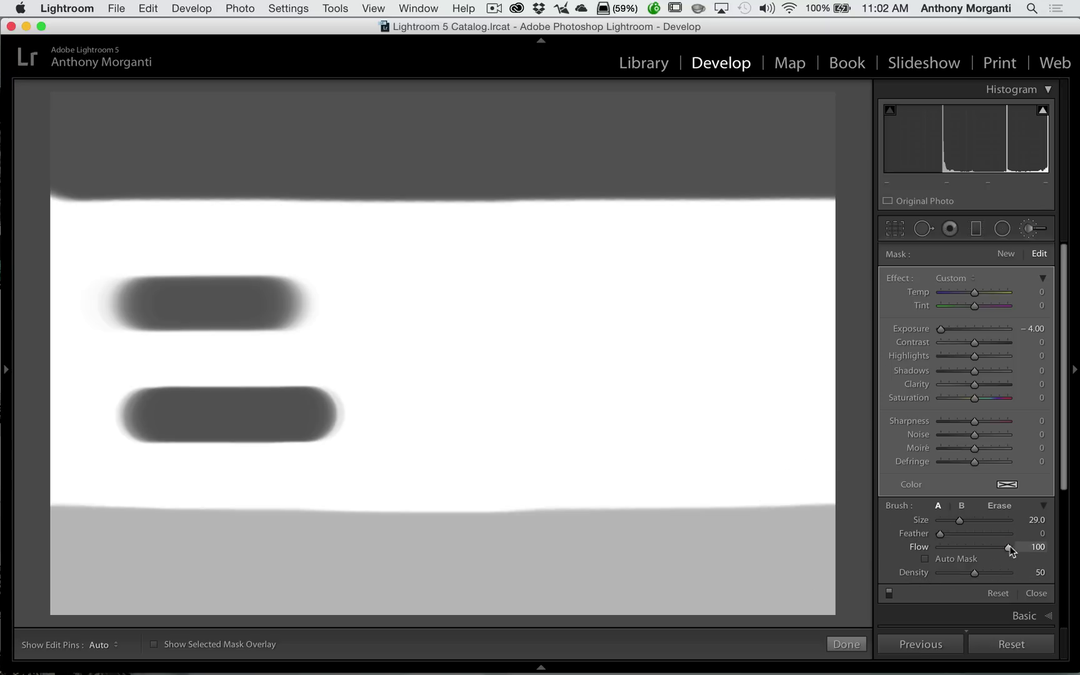
Step: Lower brush flow to 25 and set the brush size to 15
drag(1008, 547, 967, 548)
drag(959, 550, 960, 548)
scroll(438, 297, down, 8)
scroll(500, 307, up, 2)
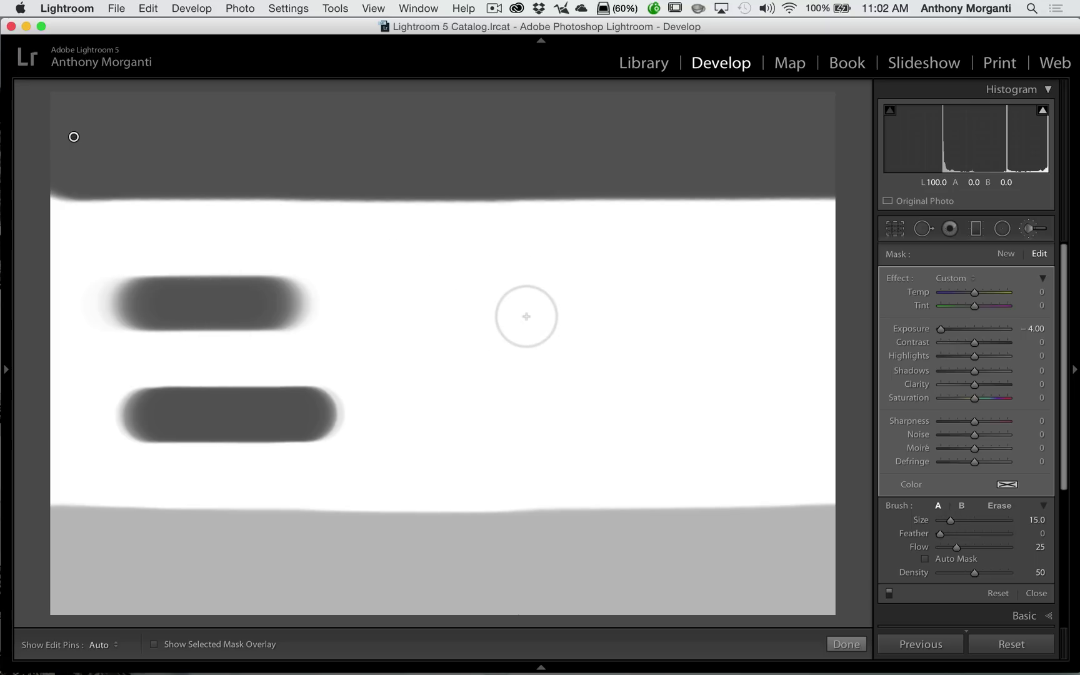
Step: Paint a pale stroke across the right side of the image
mouse_move(520, 302)
mouse_down()
mouse_move(720, 304)
mouse_move(617, 318)
mouse_move(689, 301)
mouse_move(535, 298)
mouse_move(692, 297)
mouse_move(540, 302)
mouse_move(680, 294)
mouse_move(617, 304)
mouse_move(654, 303)
mouse_up()
key(h)
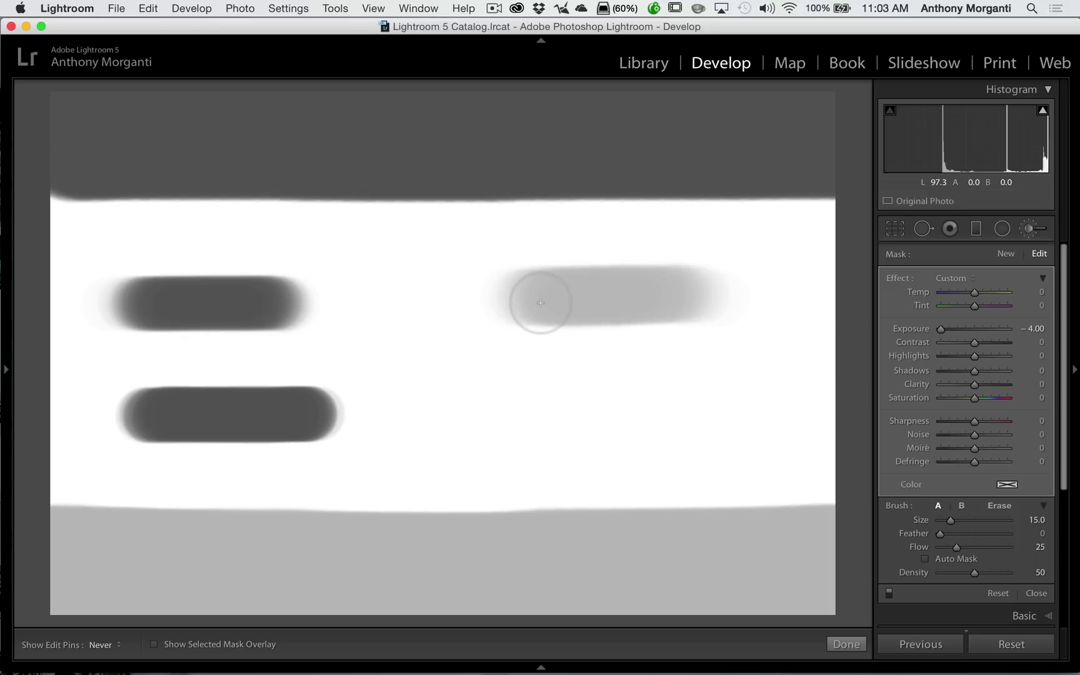
key(h)
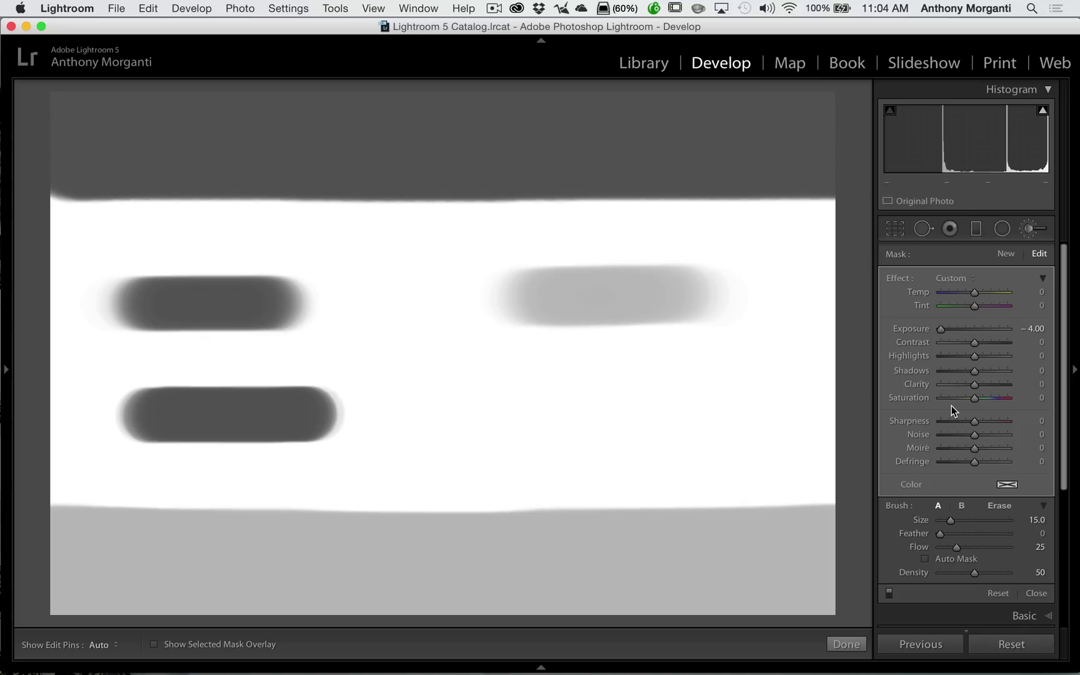
Step: Delete the adjustment brush mask with Backspace, leaving the image plain white
key(BackSpace)
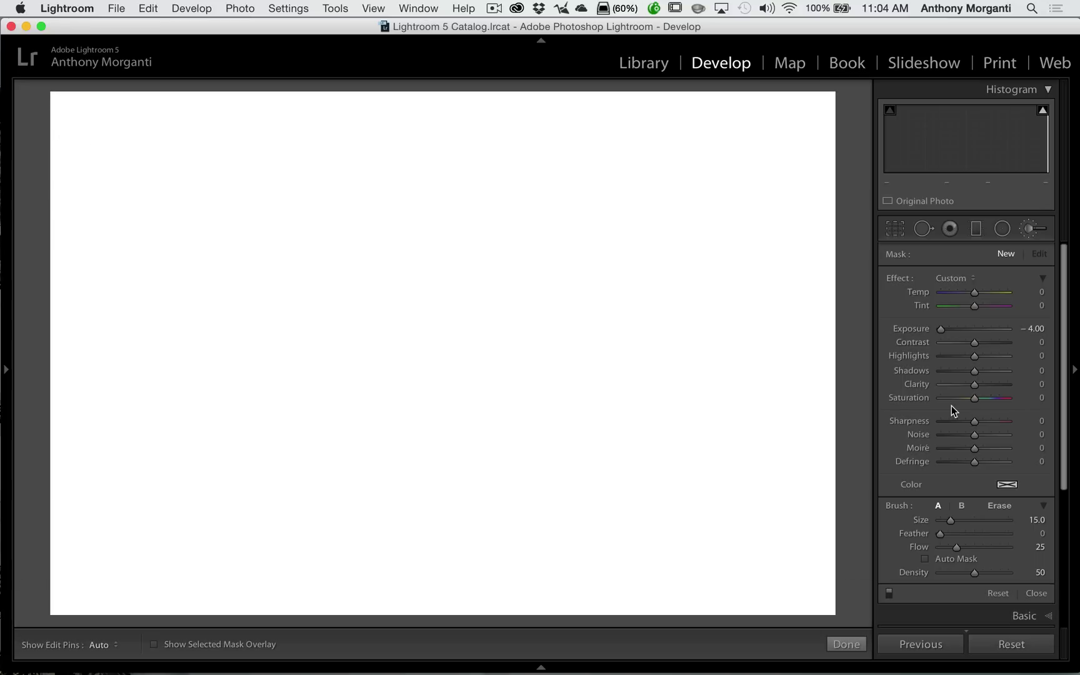